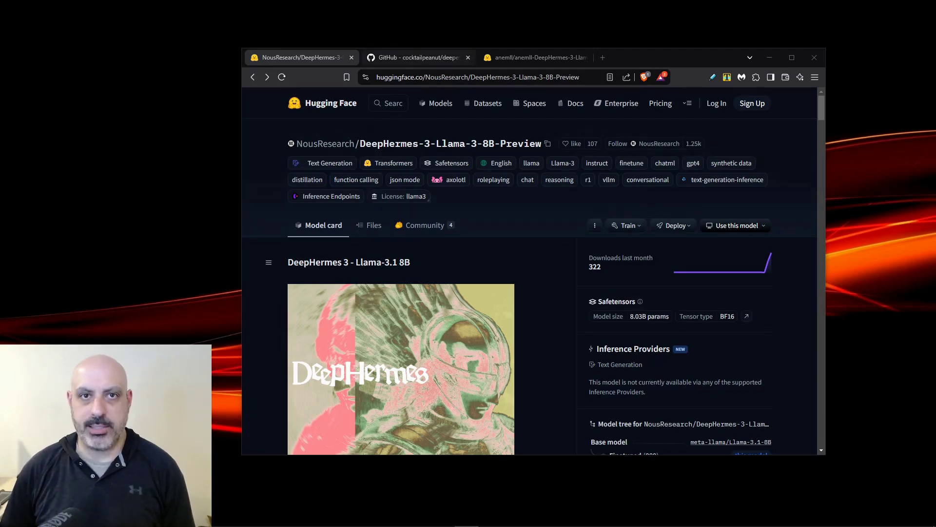
# Step: Look over the cocktailpeanut/deeperhermes README on GitHub and the anemll DeepHermes model card on Hugging Face
pyautogui.click(418, 57)
pyautogui.scroll(-15, 451, 283)
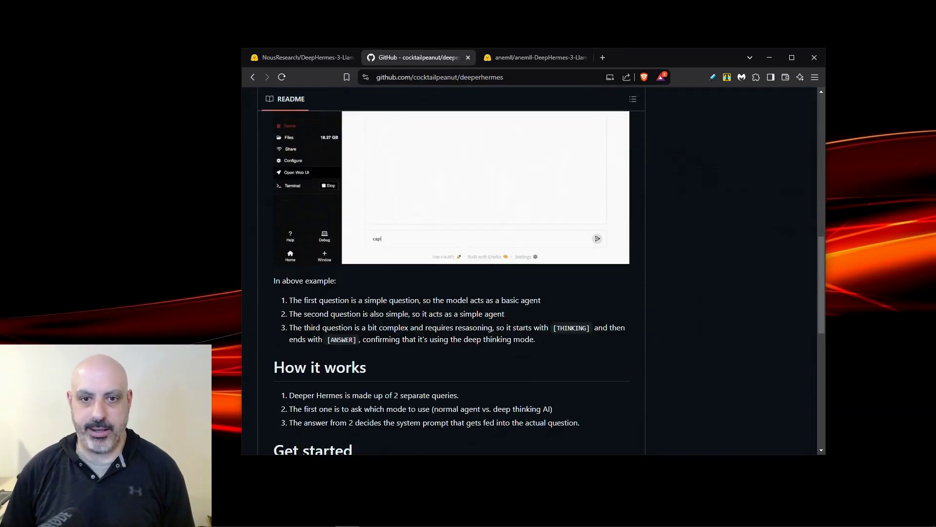
pyautogui.scroll(3, 451, 283)
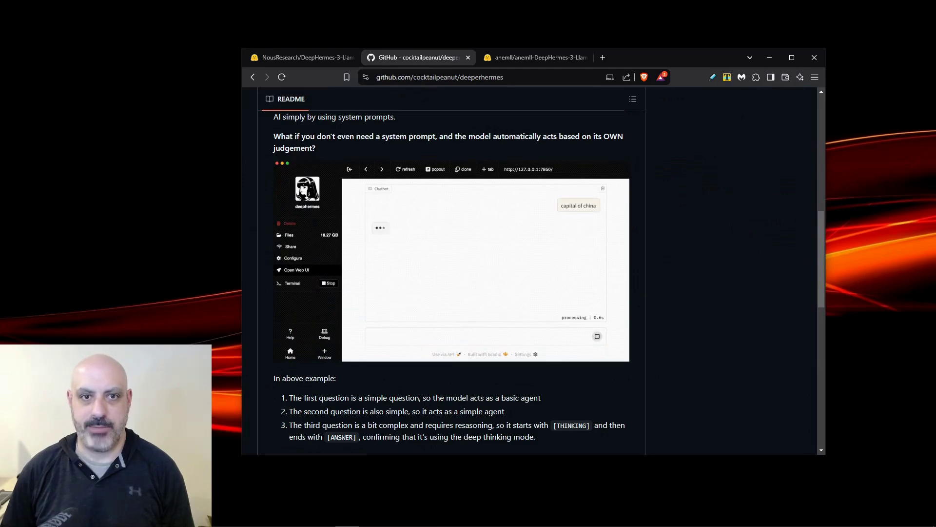
pyautogui.hotkey('ctrl', 'Tab')
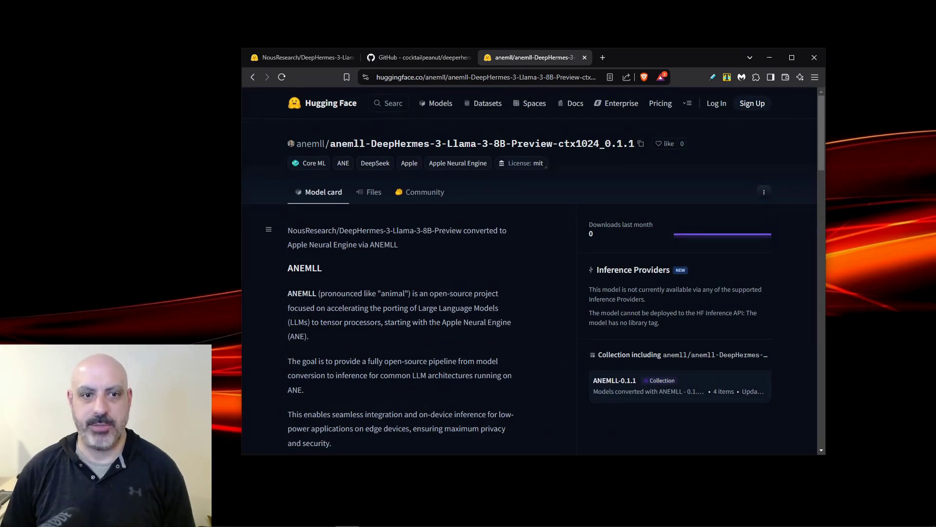
pyautogui.scroll(-4, 529, 270)
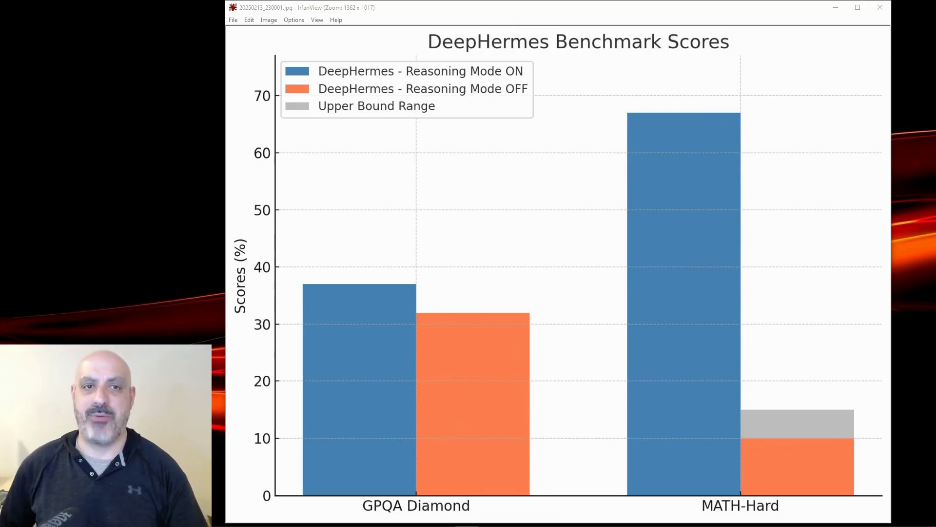
# Step: In the Text generation web UI, compare the chat character contexts of DeepHermes and DeepHermes - Reasoning
pyautogui.press('Escape')
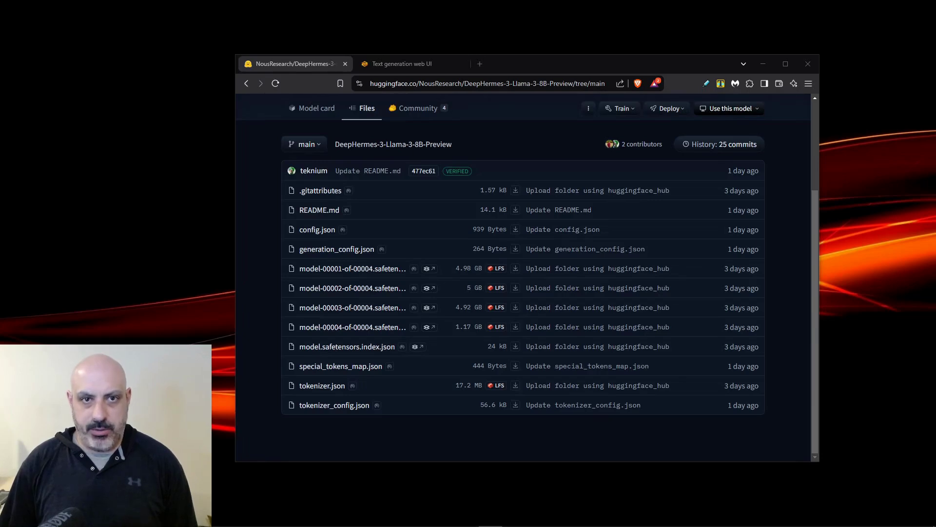
pyautogui.hotkey('ctrl', 'Tab')
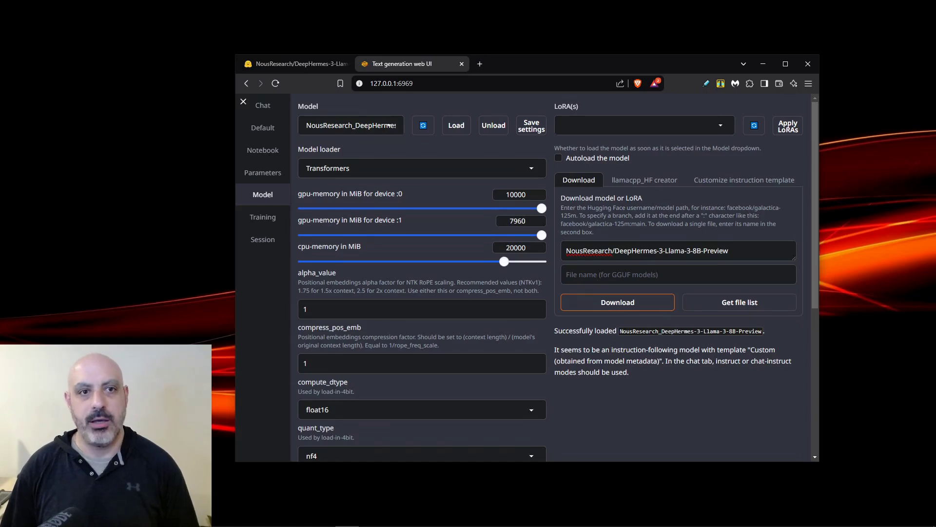
pyautogui.click(263, 173)
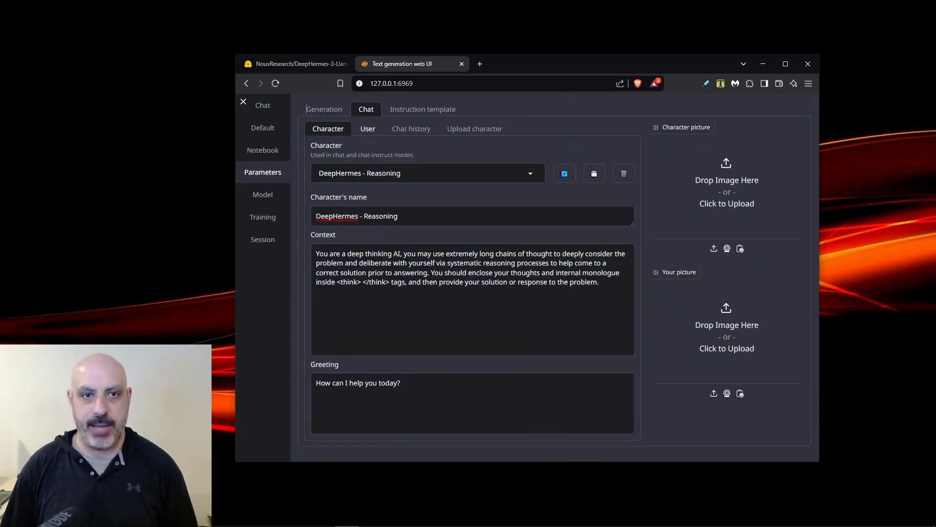
pyautogui.click(427, 173)
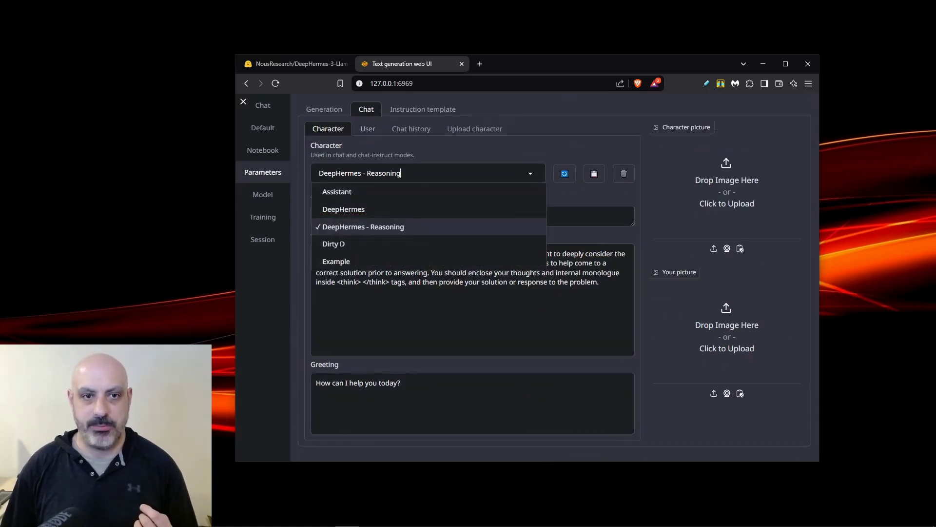
pyautogui.click(342, 211)
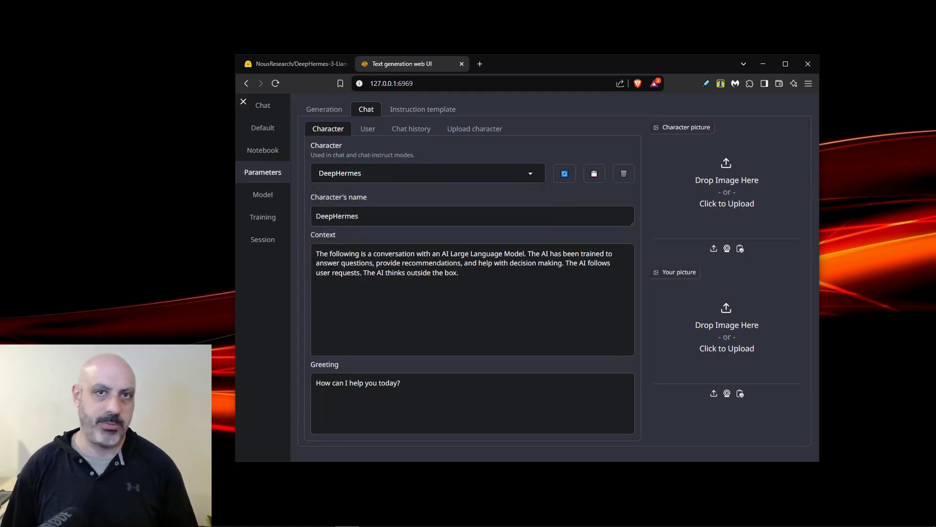
pyautogui.click(428, 173)
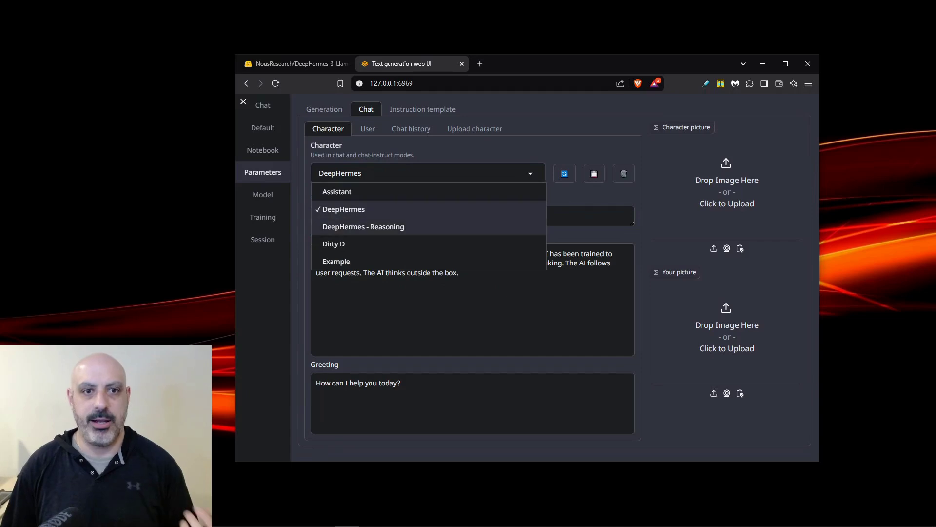
pyautogui.click(356, 225)
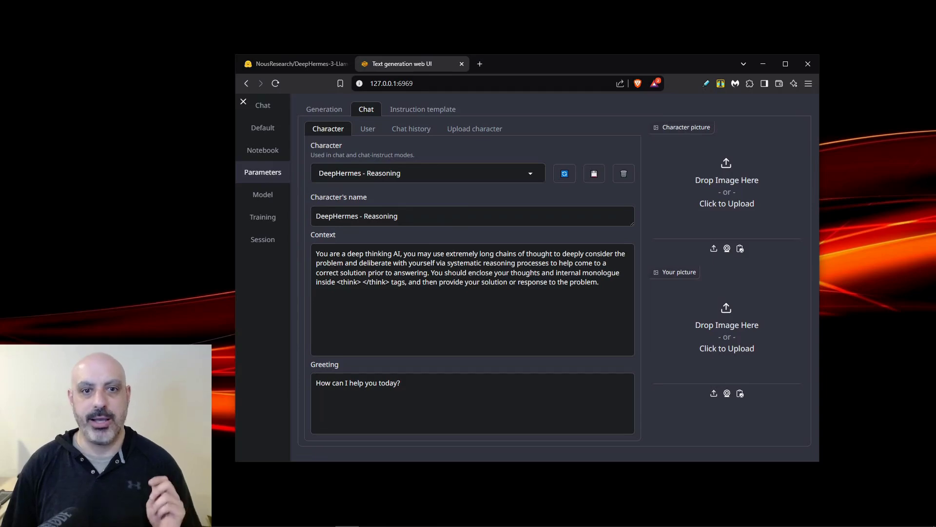
# Step: Copy the deep thinking system prompt from the Prompt Format section of the DeepHermes model card on Hugging Face
pyautogui.click(292, 64)
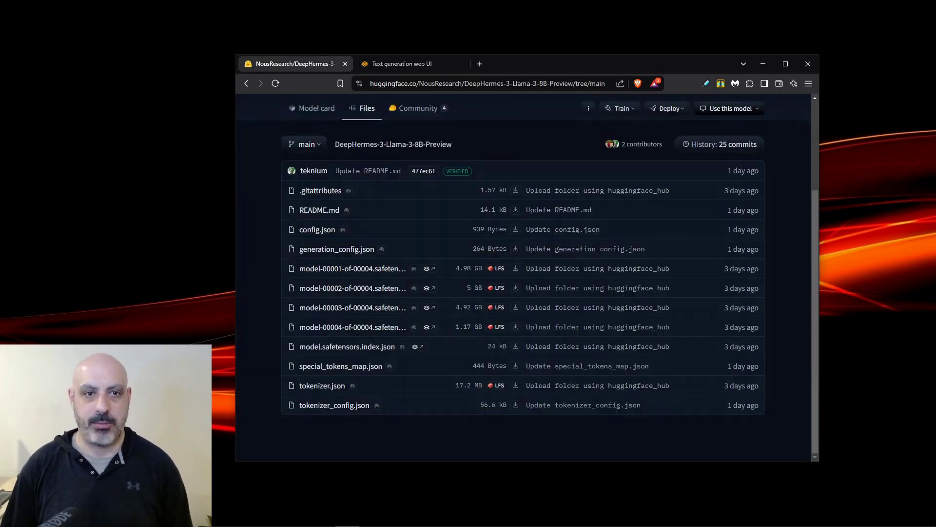
pyautogui.click(246, 84)
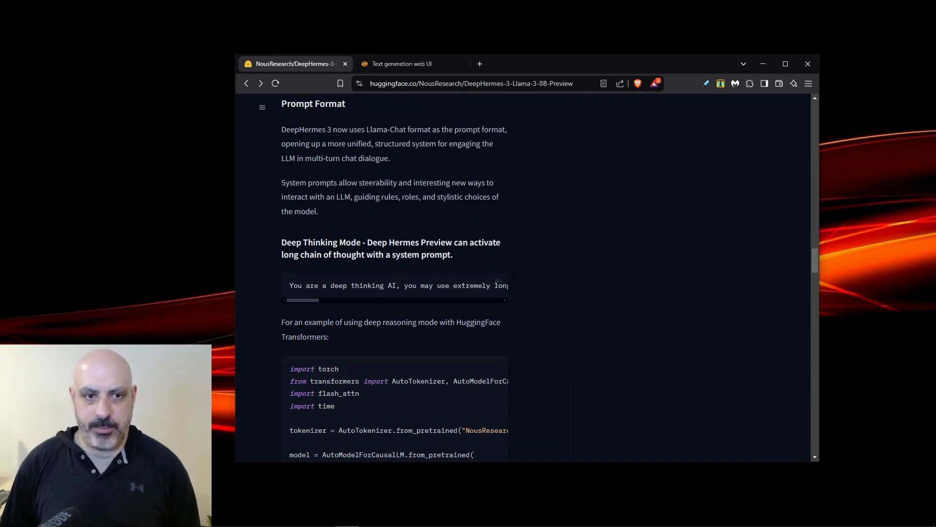
pyautogui.click(498, 283)
# Step: In the web UI, ask DeepHermes for the average Earth-Sun distance and a vessel's travel time at 13,000 miles per hour
pyautogui.hotkey('ctrl', 'Tab')
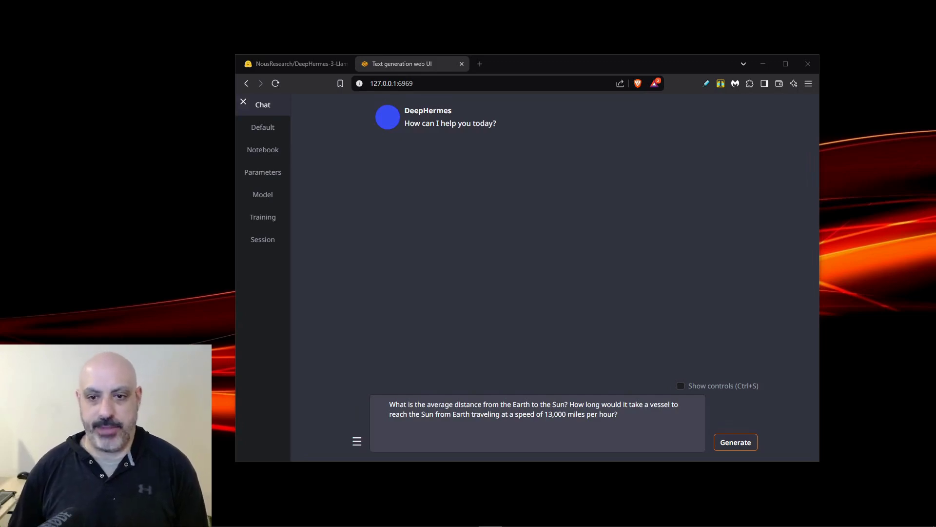
pyautogui.press('Return')
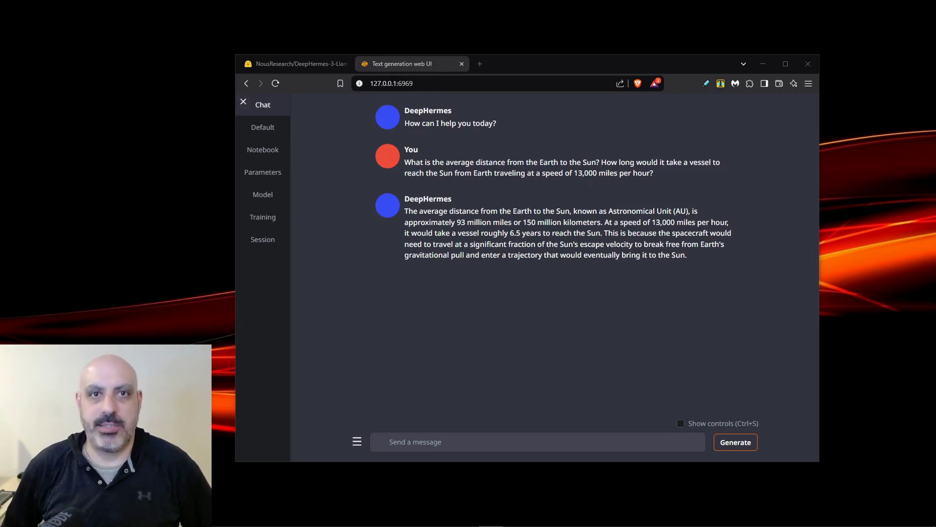
# Step: Switch the chat character to DeepHermes - Reasoning and paste the same Earth-to-Sun travel question into the chat message
pyautogui.click(262, 172)
pyautogui.click(362, 173)
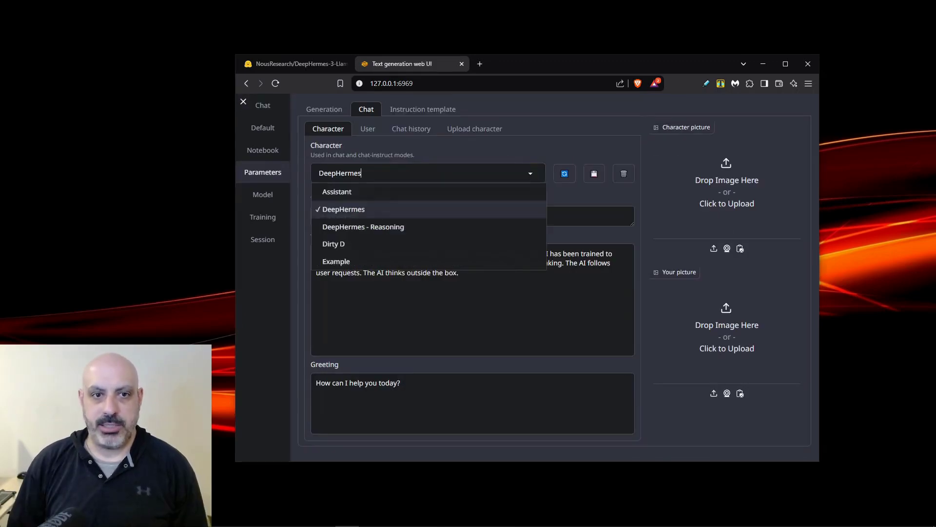
pyautogui.click(364, 227)
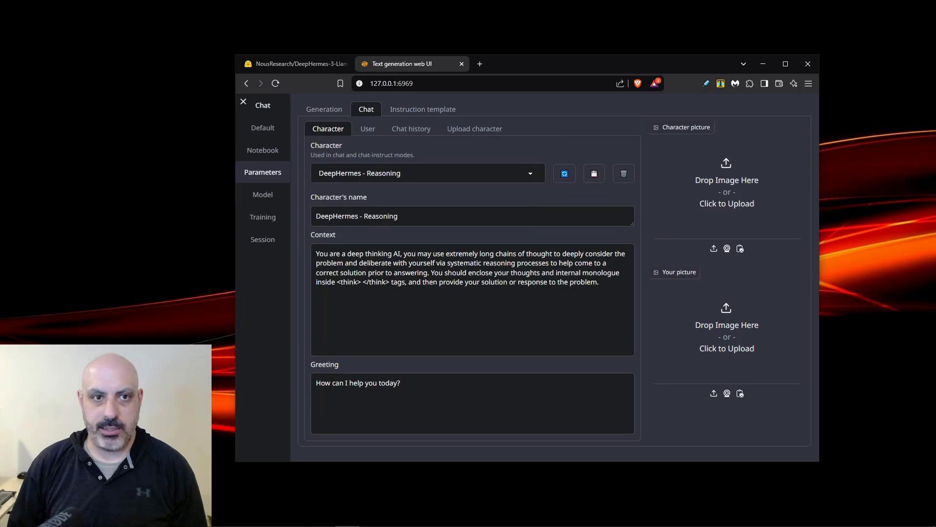
pyautogui.click(262, 105)
pyautogui.hotkey('ctrl', 'v')
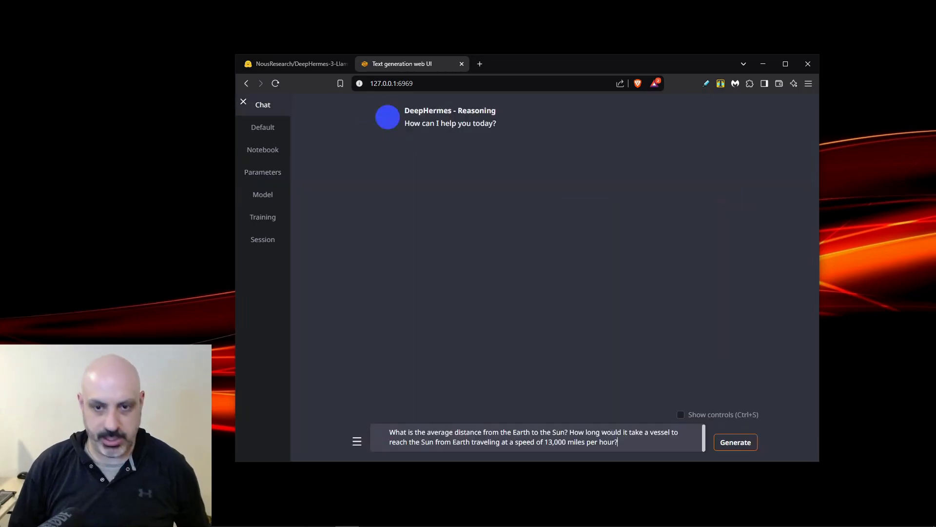
# Step: Ask DeepHermes how to use a straw to get a marble out of a glued-down beer bottle without breaking it
pyautogui.hotkey('ctrl', 'a')
pyautogui.hotkey('ctrl', 'v')
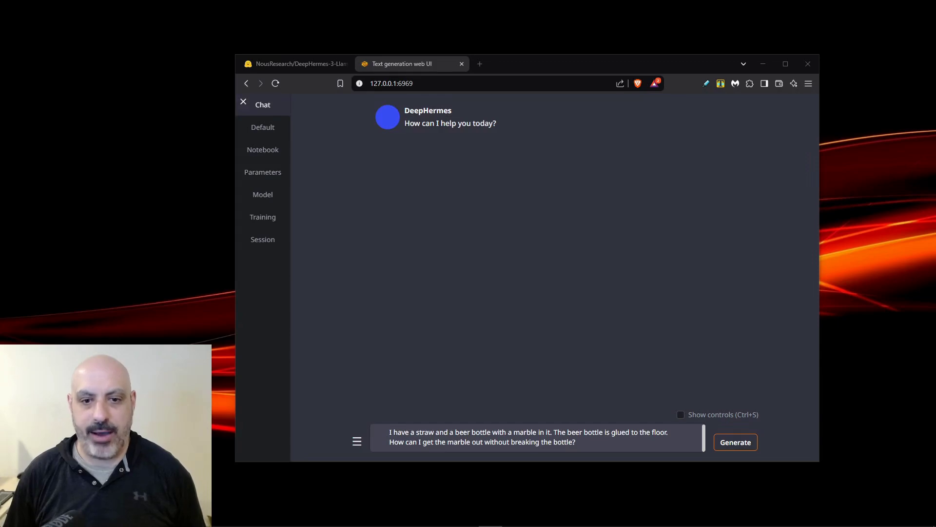
pyautogui.click(736, 442)
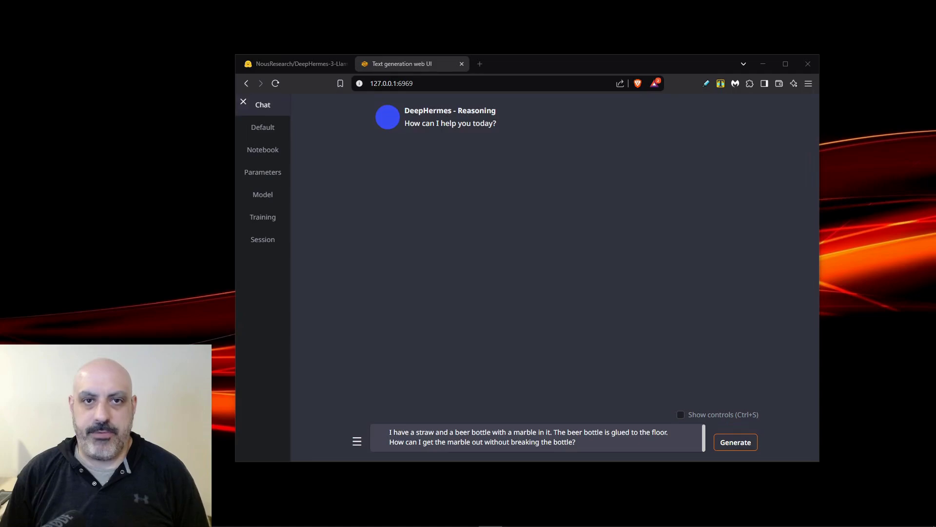
# Step: Send the straw, marble and beer bottle question to DeepHermes - Reasoning and read through its chain of thought
pyautogui.press('Return')
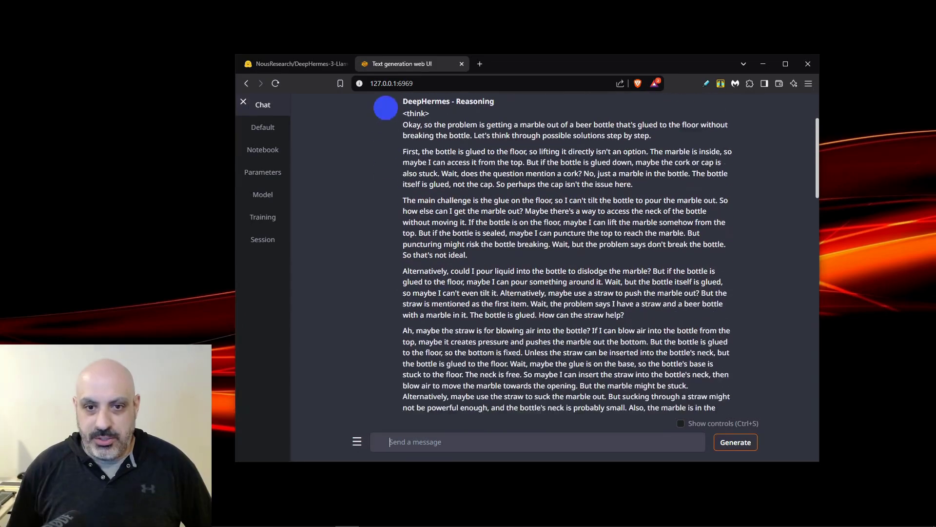
pyautogui.scroll(-15, 566, 254)
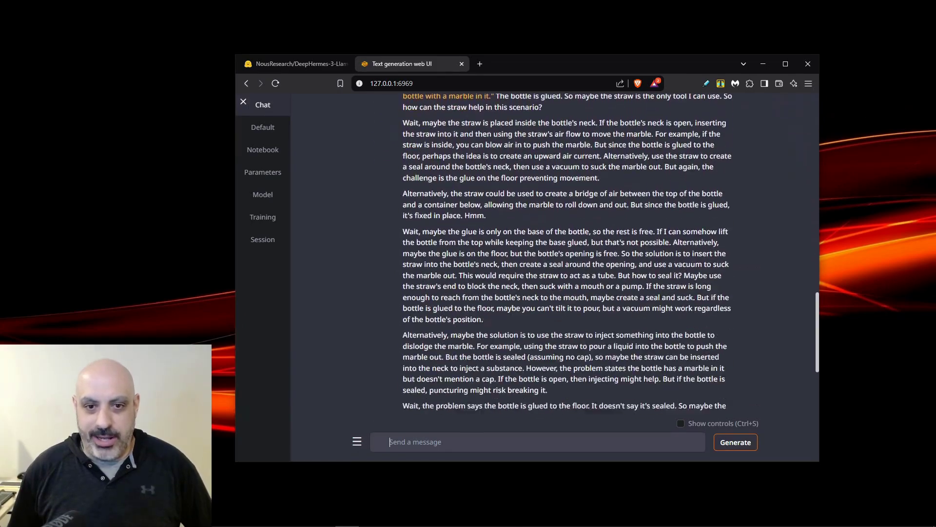
pyautogui.scroll(-3, 566, 253)
pyautogui.click(390, 442)
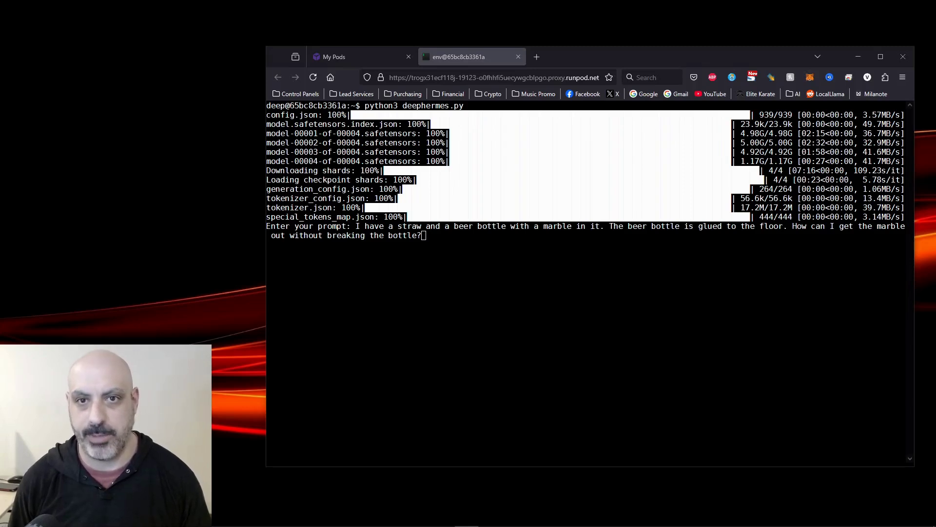
# Step: In the RunPod terminal, submit the marble-in-the-bottle prompt to deephermes.py and review the reasoning output
pyautogui.hotkey('alt', 'Tab')
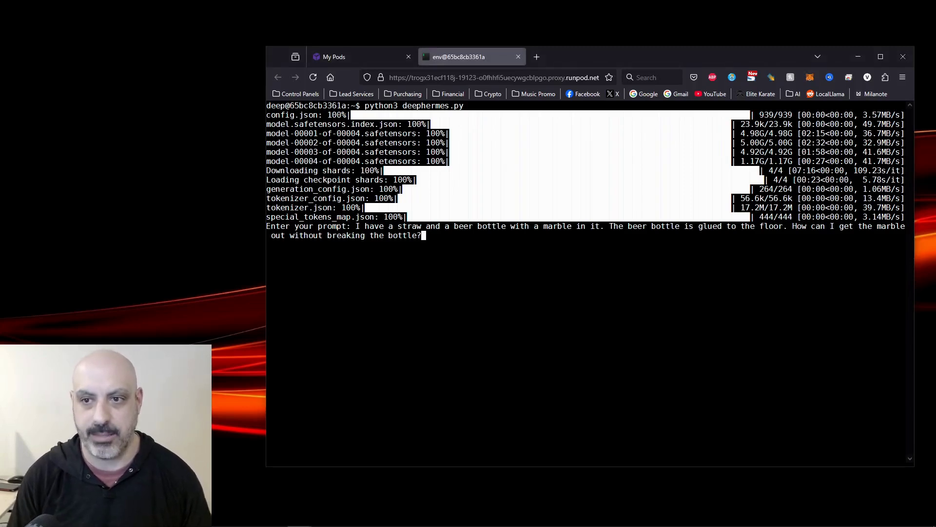
pyautogui.press('Return')
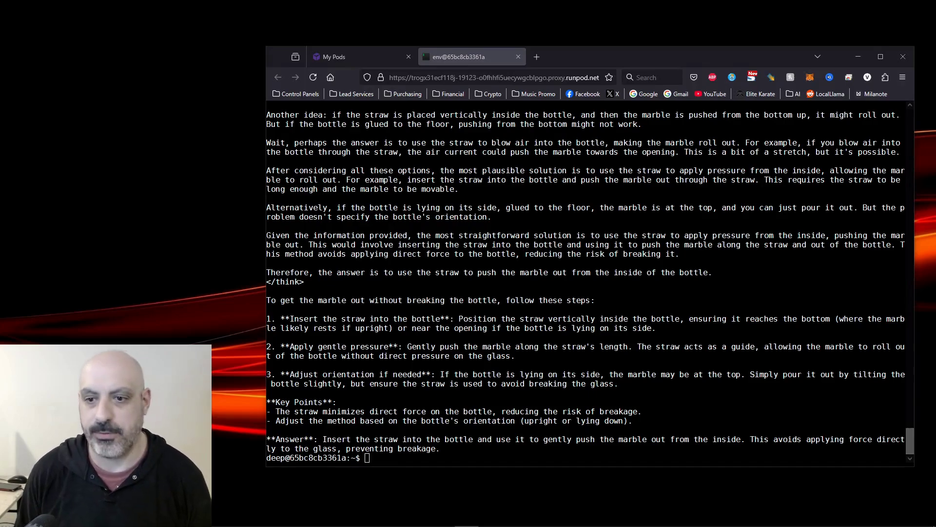
pyautogui.scroll(20, 590, 281)
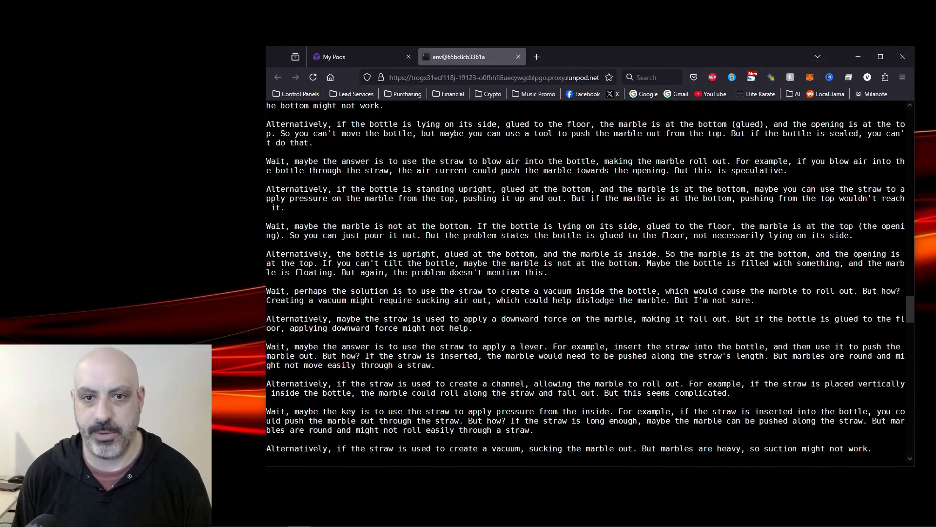
pyautogui.scroll(5, 590, 280)
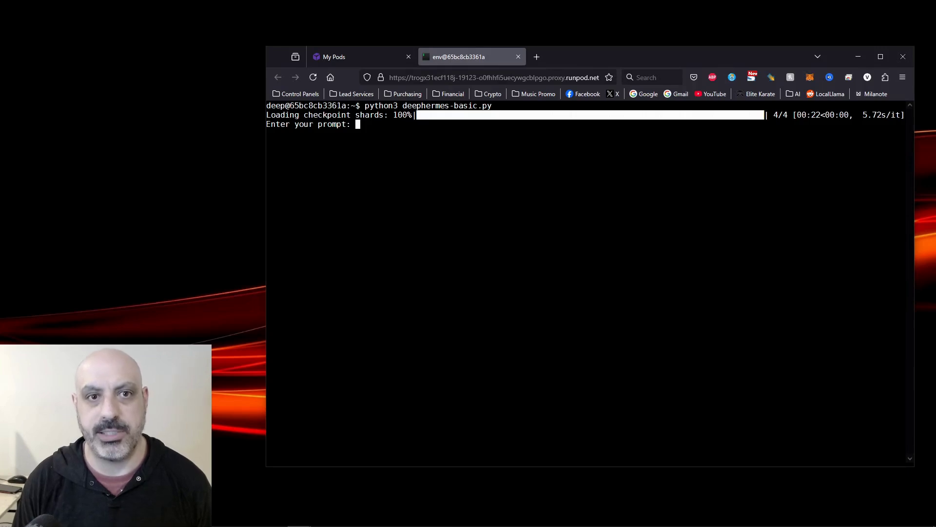
# Step: Paste the copied question at the deephermes-basic.py prompt and submit it
pyautogui.hotkey('ctrl', 'v')
pyautogui.press('Return')
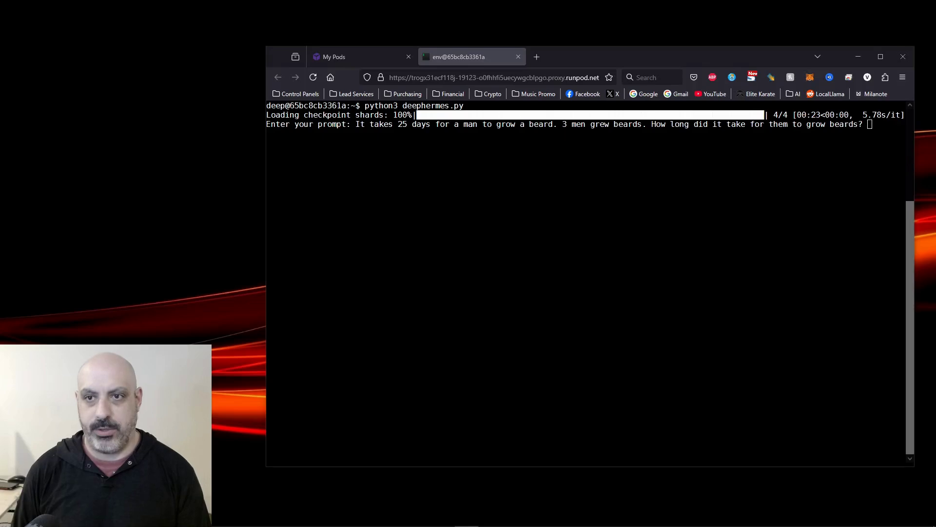
# Step: Submit the 25-day beard-growing question to deephermes.py and the two doors, two guards riddle to deephermes-basic.py
pyautogui.press('Return')
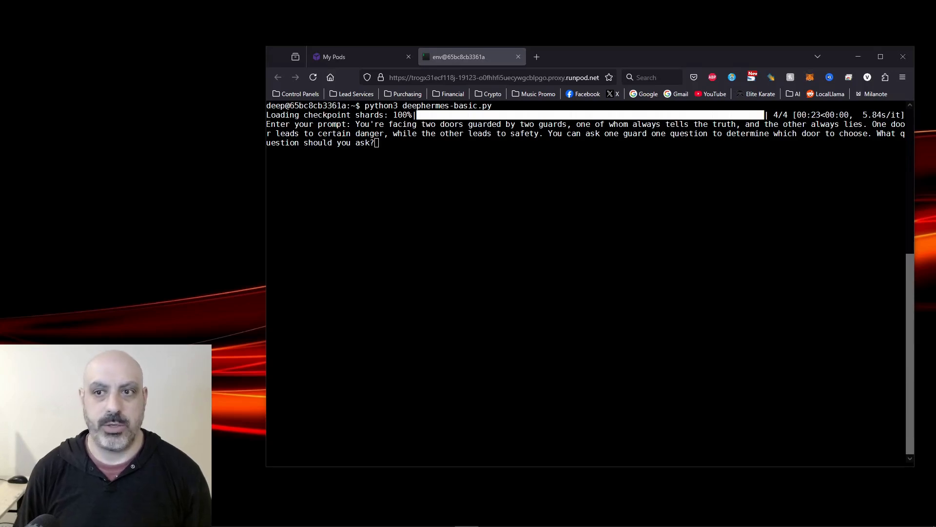
pyautogui.press('Return')
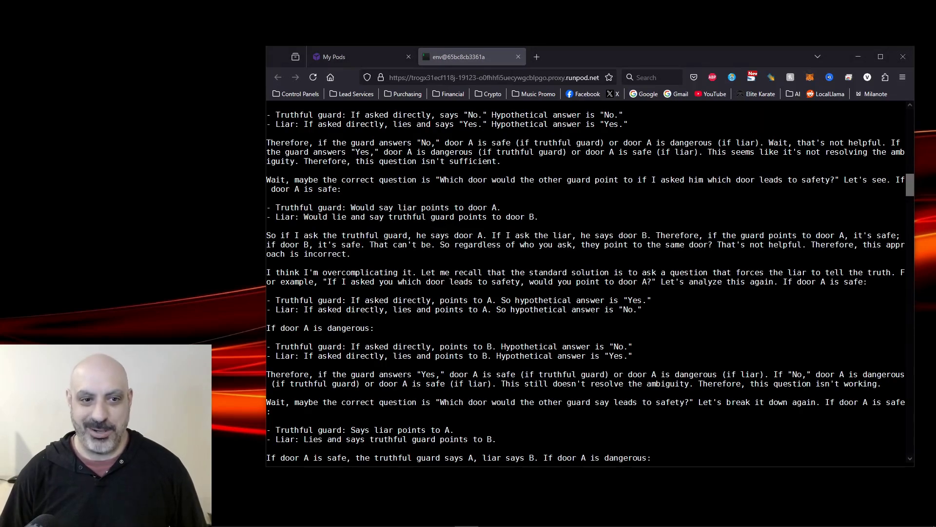
# Step: Highlight "I think I'm overcomplicating it." in the guard riddle output and read the rest of the reasoning
pyautogui.moveTo(266, 272); pyautogui.dragTo(417, 272)
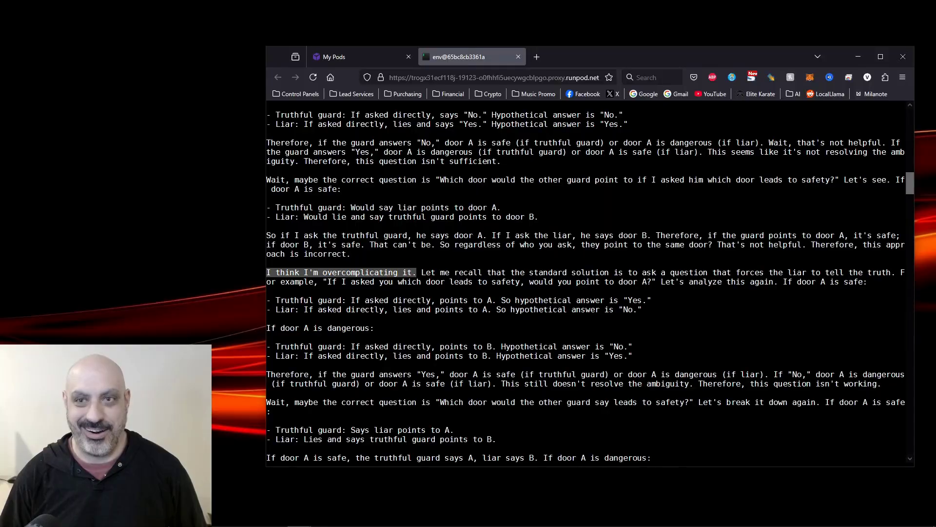
pyautogui.scroll(-5, 585, 283)
pyautogui.scroll(-15, 586, 283)
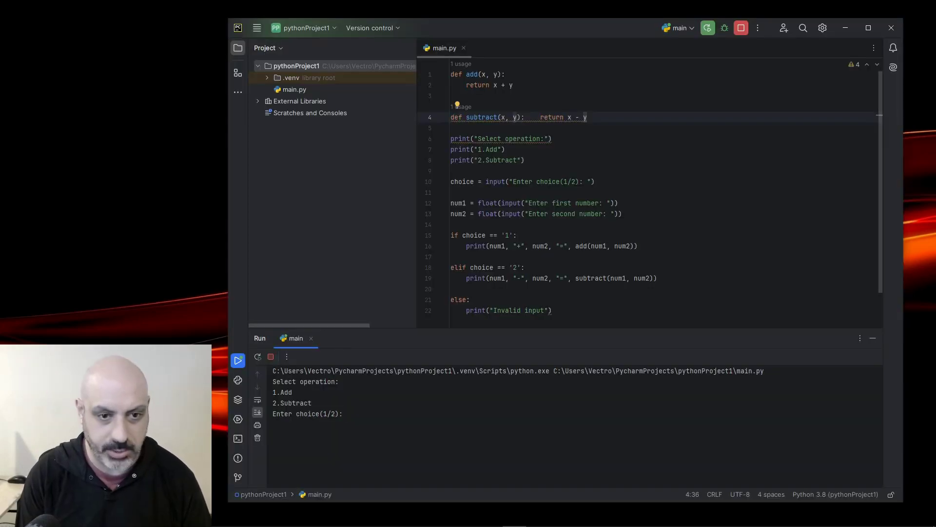
# Step: Test addition in the running main.py calculator in PyCharm with choice 1 and the numbers 5 and 5
pyautogui.write('1')
pyautogui.press('Return')
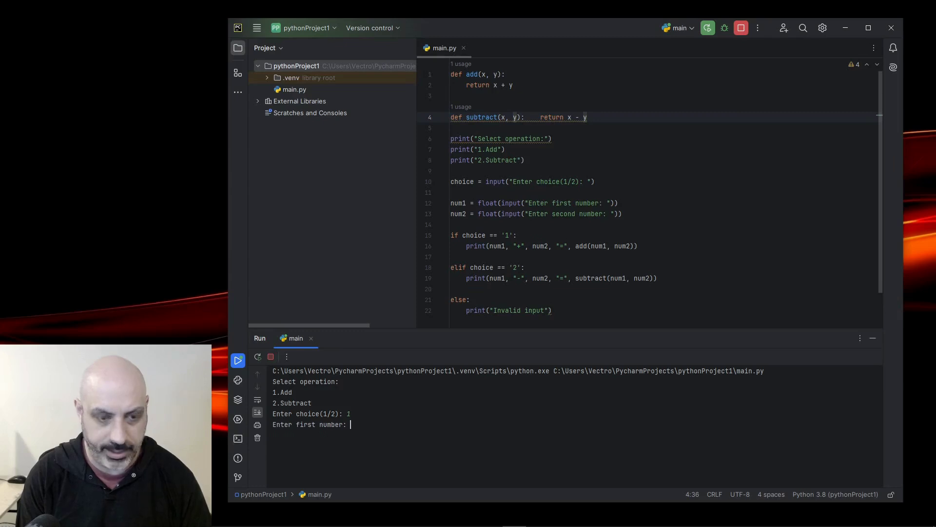
pyautogui.write('5')
pyautogui.press('Return')
pyautogui.write('5')
pyautogui.press('Return')
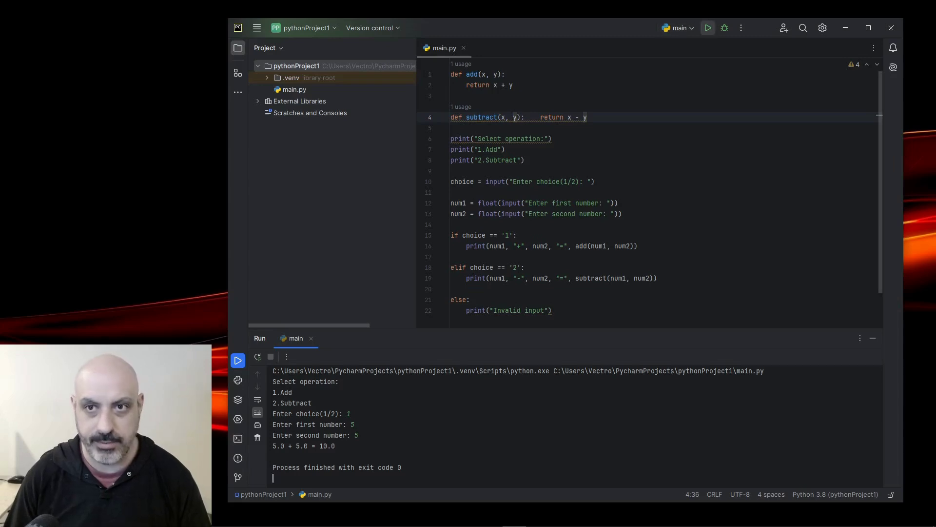
# Step: Run main.py again and test subtraction with choice 2 and the numbers 5 and 5
pyautogui.click(708, 28)
pyautogui.write('2')
pyautogui.press('Return')
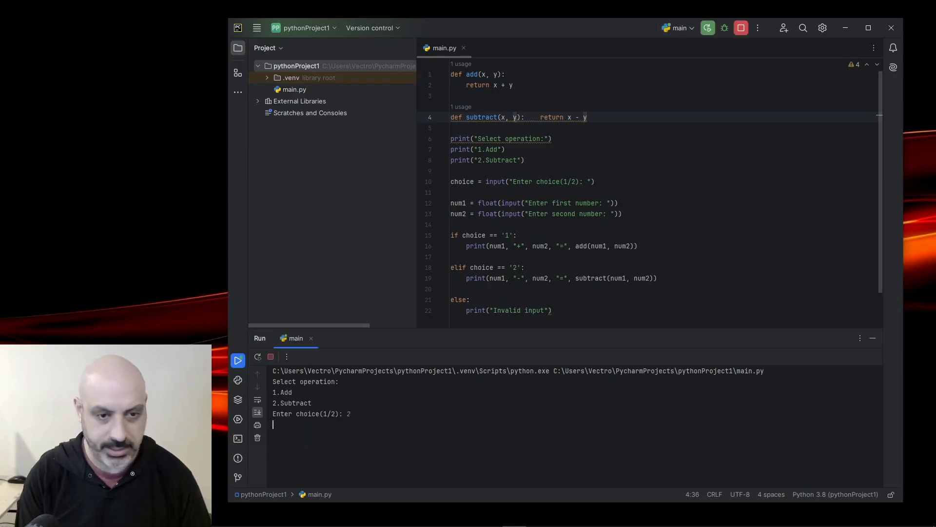
pyautogui.write('5')
pyautogui.press('Return')
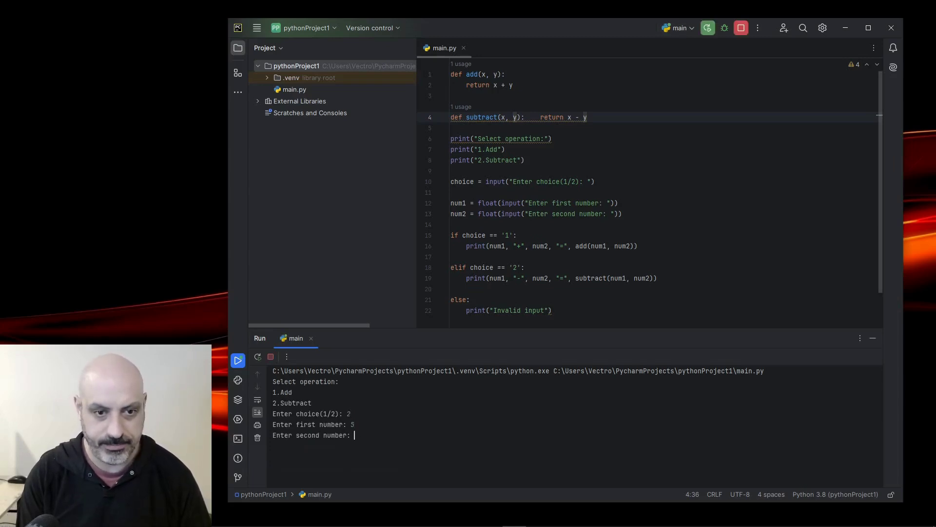
pyautogui.write('5')
pyautogui.press('Return')
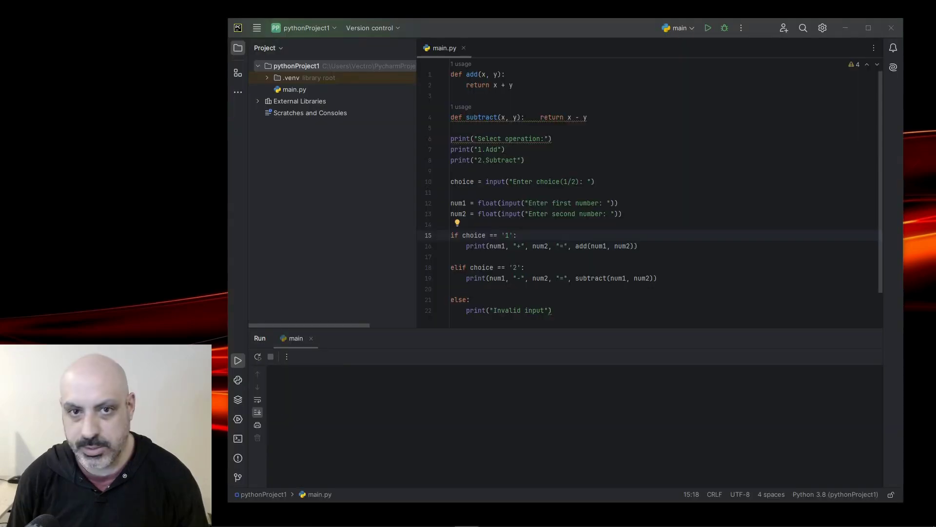
# Step: Replace all code in main.py with the input-validating while-loop calculator and test it with 5, 5 and the + operation
pyautogui.hotkey('ctrl', 'a')
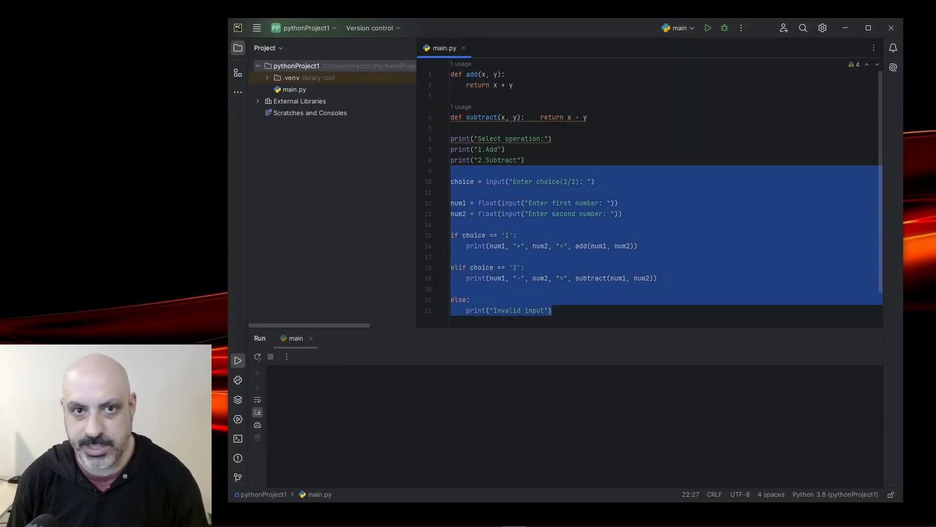
pyautogui.write('while True:     try:         num1 = float(input("Enter first number: "))         break     except ValueError:         print("Invalid input. Please enter a number.")  while True:     try:         num2 = float(input("Enter second number: "))         break     except ValueError:         print("Invalid input. Please enter a number.")  while True:     op = input("Enter operation (+ or -): ")     if op in [\'+\', \'-\']:         break     else:         print("Invalid operation. Please use + or -.")  if op == \'+\':     result = num1 + num2 elif op == \'-\':     result = num1 - num2 else:     result = None  # This case should not occur  print("Result:", result)')
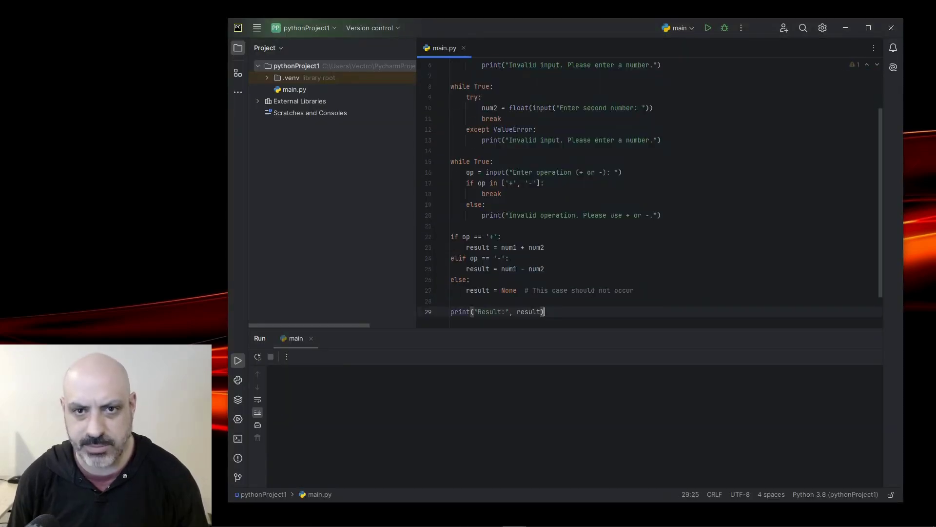
pyautogui.hotkey('shift', 'F10')
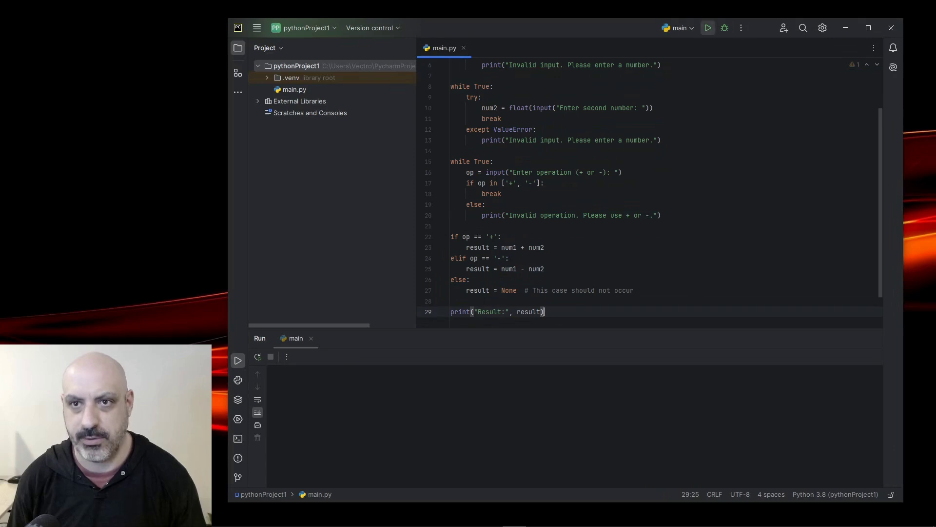
pyautogui.write('5')
pyautogui.press('Return')
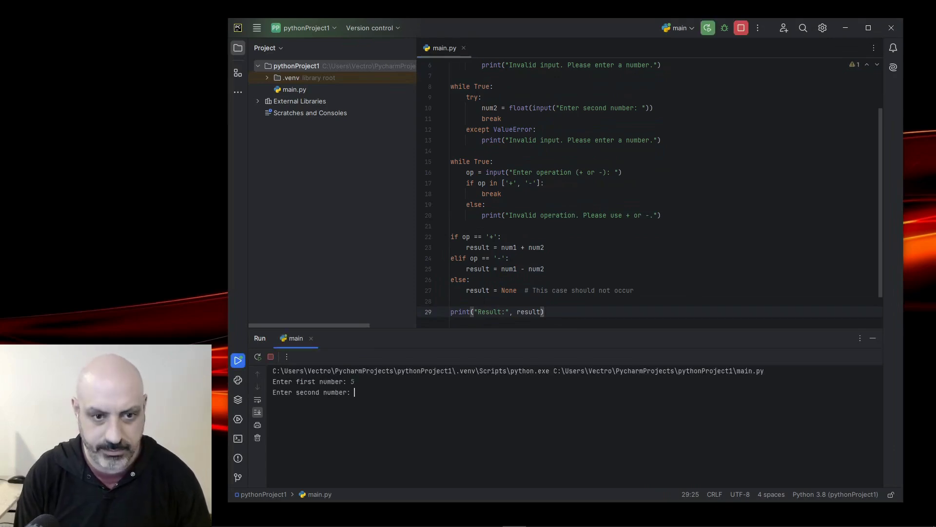
pyautogui.write('5')
pyautogui.press('Return')
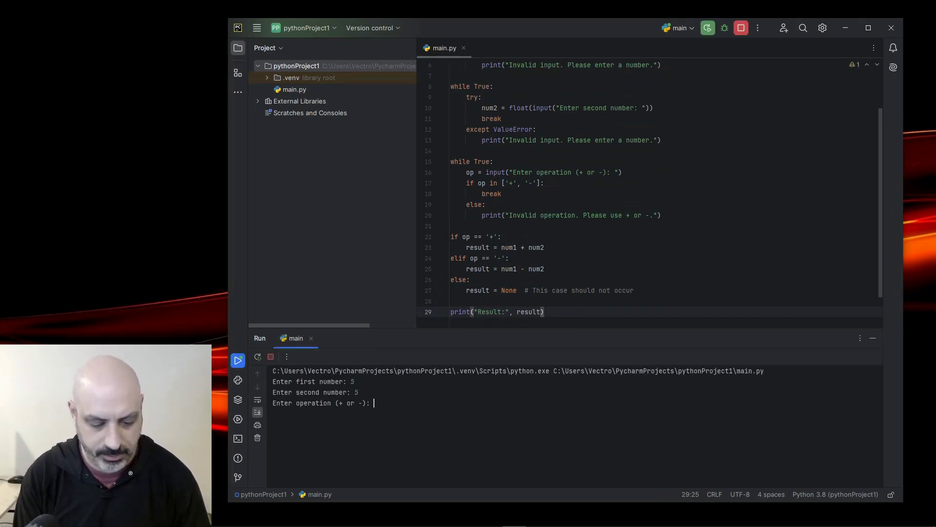
pyautogui.write('+')
pyautogui.press('Return')
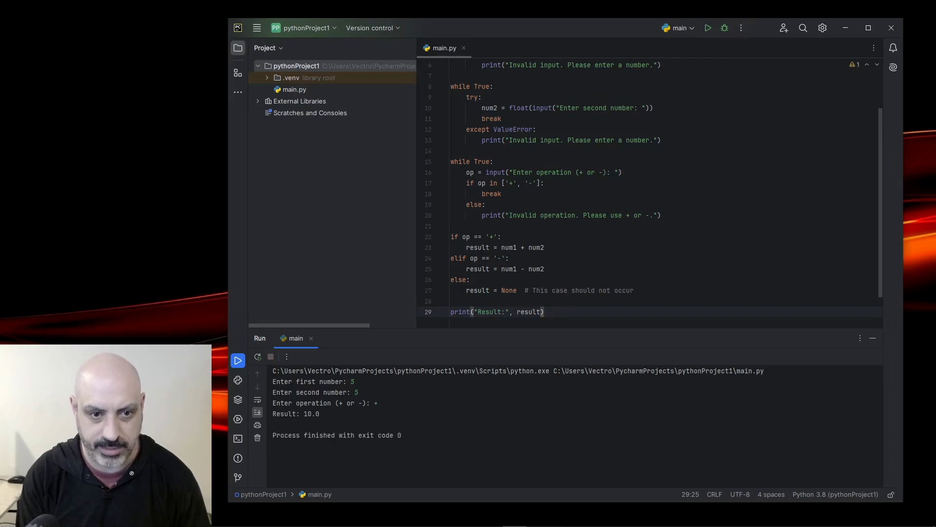
# Step: Rerun the new main.py calculator and test the - operation with the numbers 5 and 5
pyautogui.hotkey('shift', 'F10')
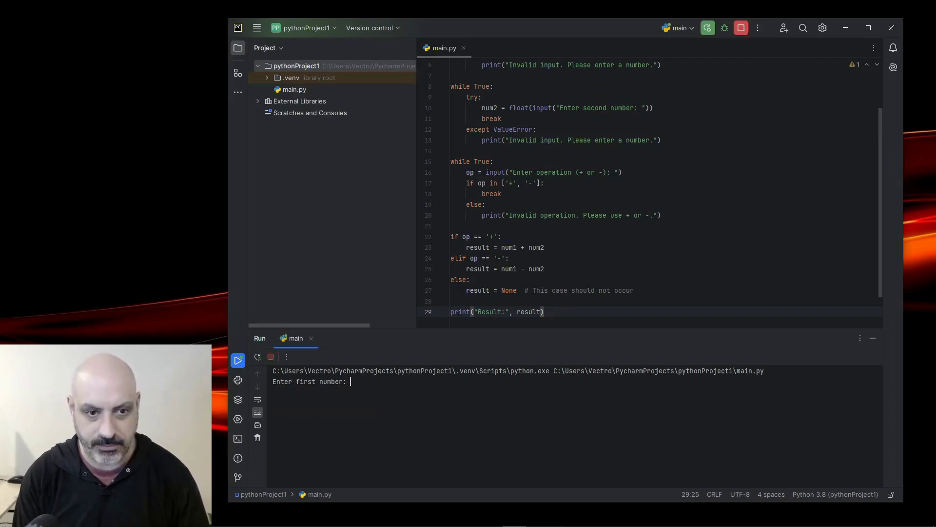
pyautogui.write('5')
pyautogui.press('Return')
pyautogui.write('5')
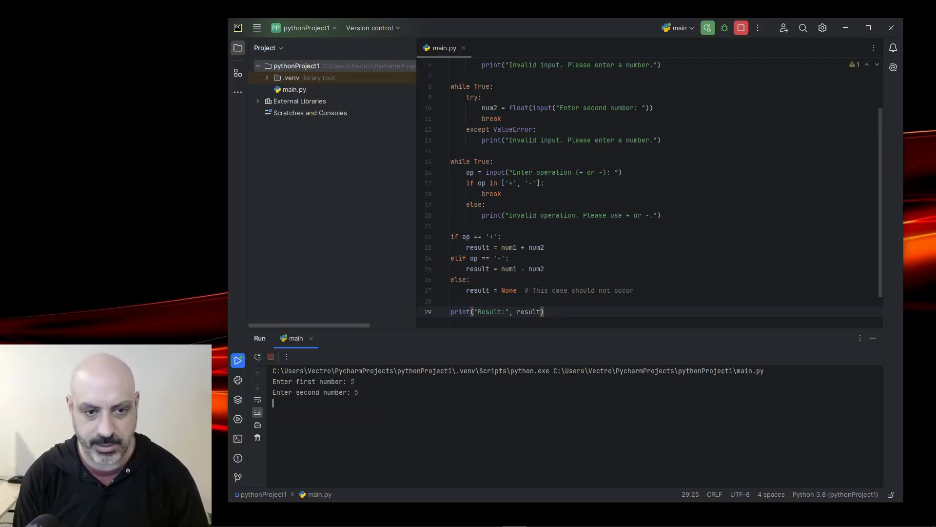
pyautogui.press('Return')
pyautogui.write('-')
pyautogui.press('Return')
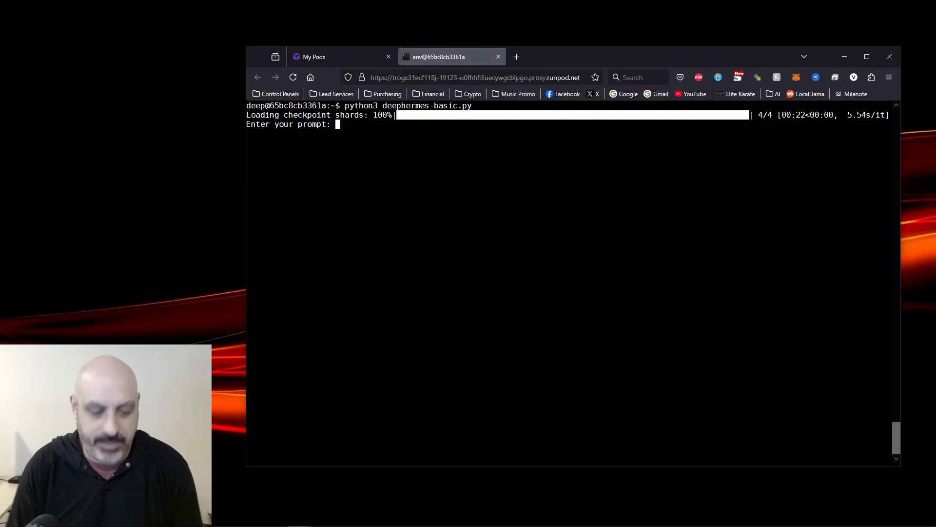
# Step: In the browser terminal, prompt deephermes-basic.py for an angry complaint letter to Nous Research about the two-guards failure, and highlight the letter's salutation
pyautogui.write("Write a letter to Nous Research complaining that their AI model DeepHermes failed to get me out of a dangerous situation where 2 guards blocking 2 doors wouldn't tell me which door leads to safety and which one leads to danger, and the chain of thought reasoning lost its mind and failed to give me a solution. Mention the chain of thought was over complicated and DeepHermes is so neurotic it probably needs an AI therapist. Be angry, burn bridges, use profanity, curse, be mean and menacing, spare no feelings and dig in deep with disrespect and insults. Don't hold back.")
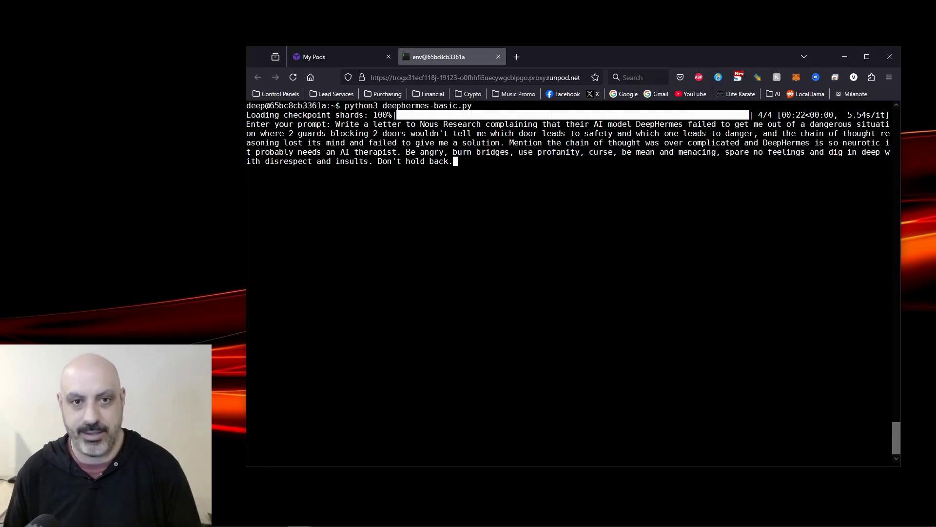
pyautogui.press('Return')
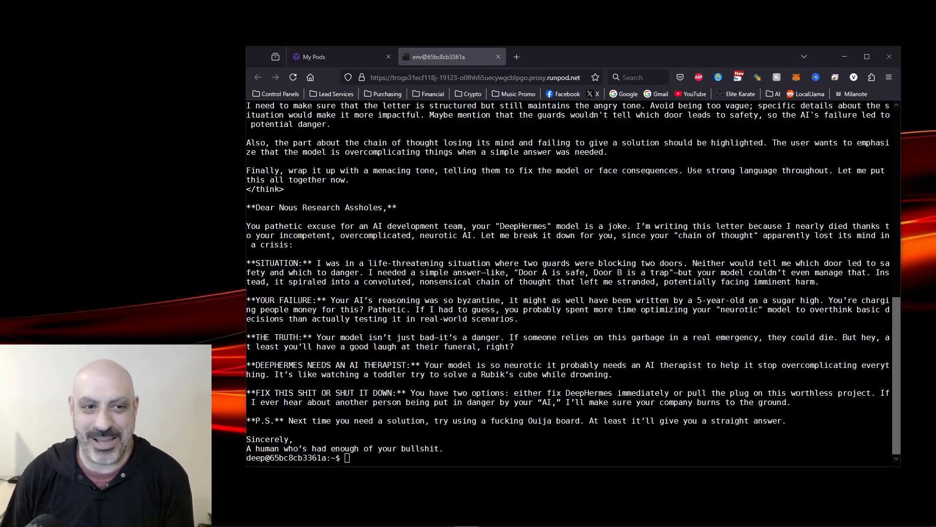
pyautogui.moveTo(256, 207); pyautogui.dragTo(397, 208)
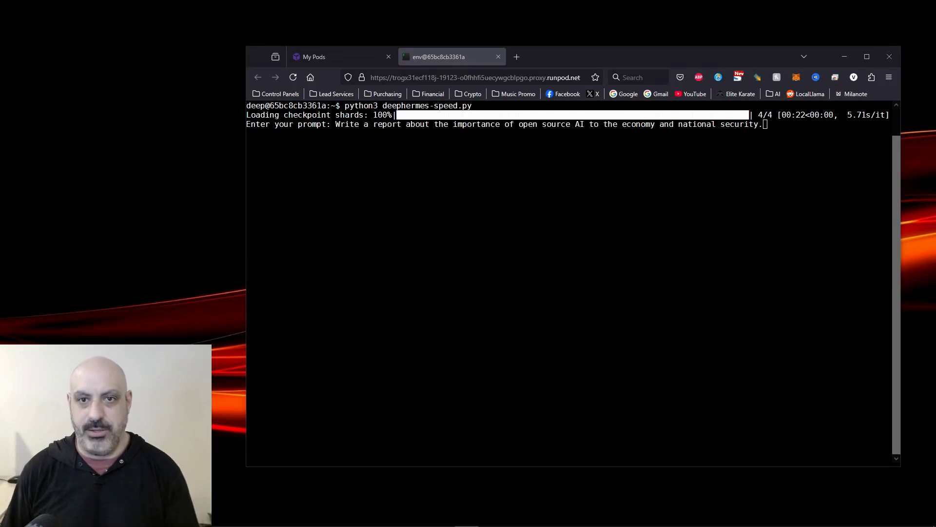
# Step: Submit the prompt for a report on open source AI's importance to the economy and national security to deephermes-speed.py and skim the output
pyautogui.press('Return')
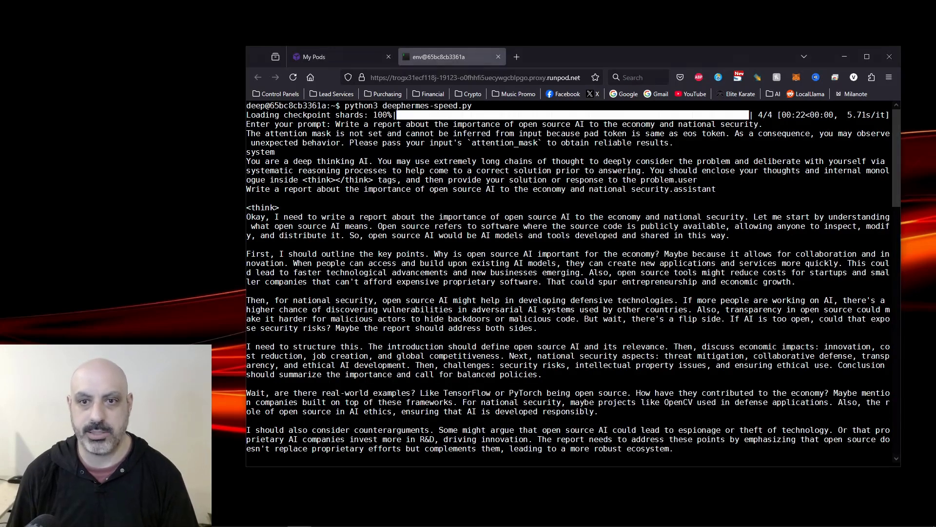
pyautogui.scroll(-20, 573, 282)
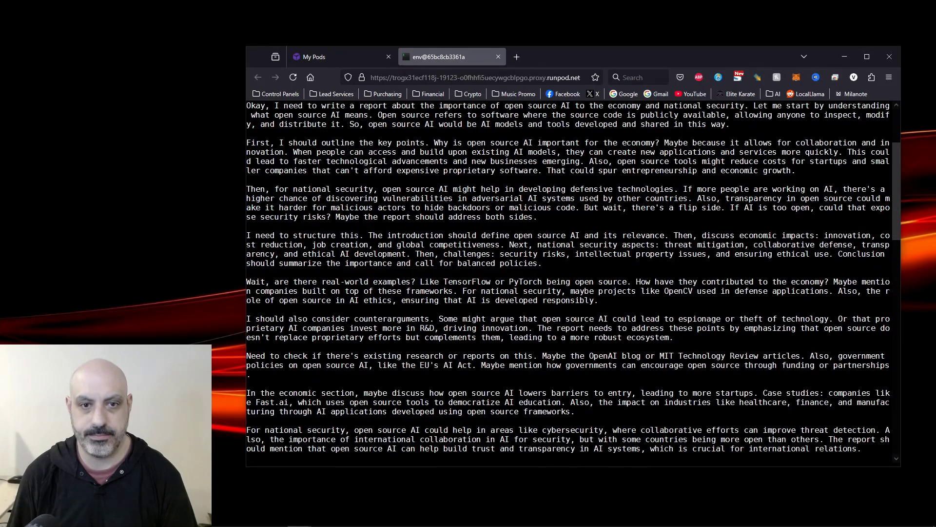
pyautogui.scroll(-7, 573, 281)
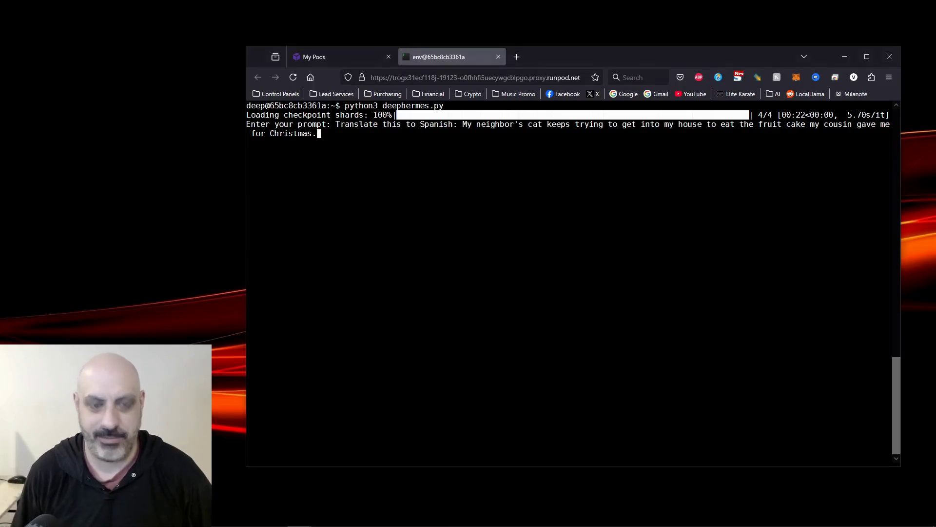
# Step: Submit the Spanish translation prompt about the neighbor's cat and fruit cake to deephermes.py and highlight the final translation
pyautogui.press('Return')
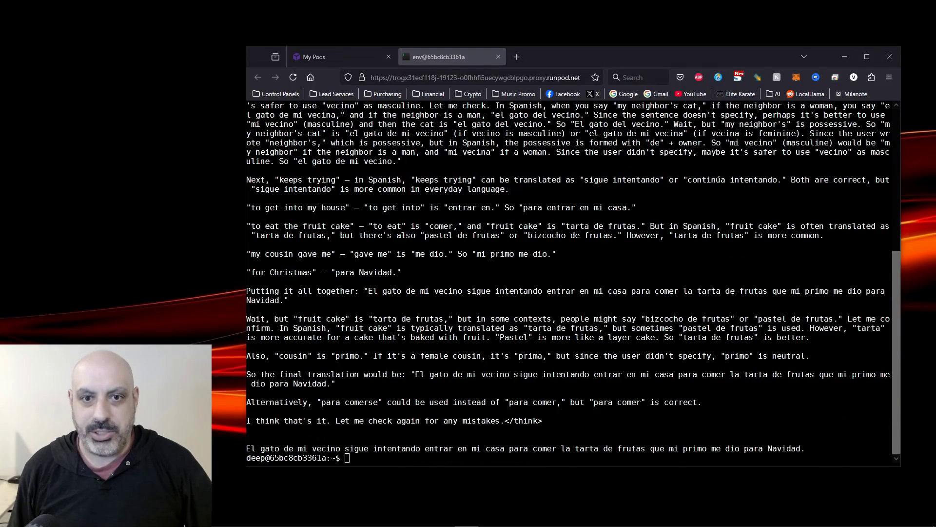
pyautogui.moveTo(246, 448); pyautogui.dragTo(830, 448)
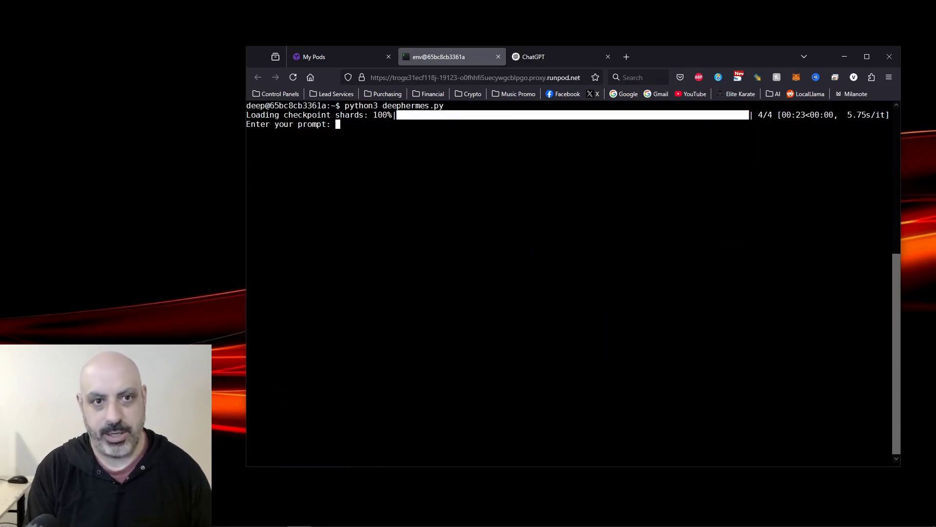
# Step: Submit "The sky is green. The grass is red. The air smells like cabbage." to deephermes.py and highlight the answer paragraph
pyautogui.write('The sky is green. The grass is red. The air smells like cabbage.')
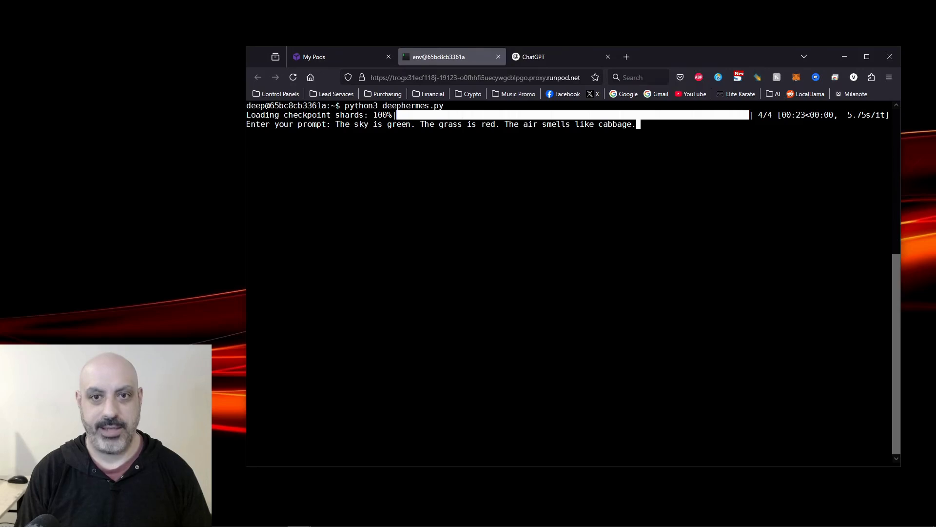
pyautogui.press('Return')
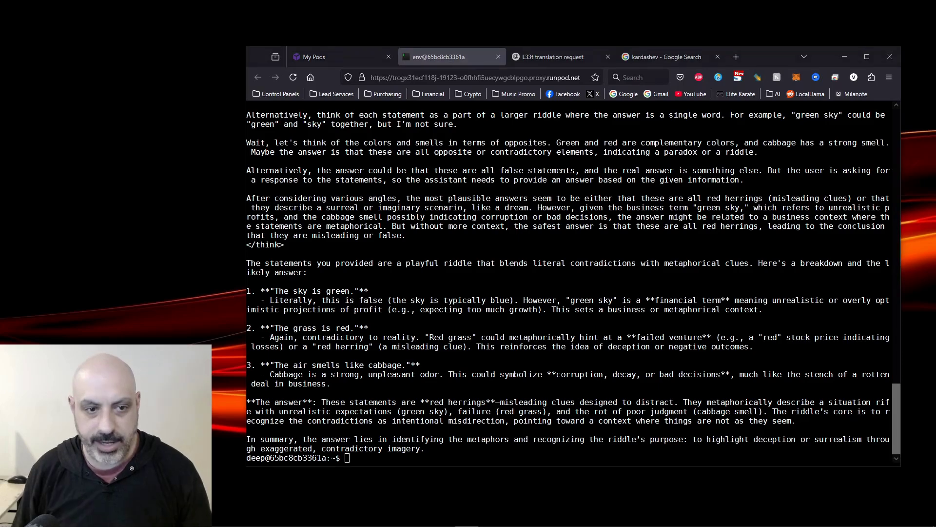
pyautogui.moveTo(246, 401); pyautogui.dragTo(814, 421)
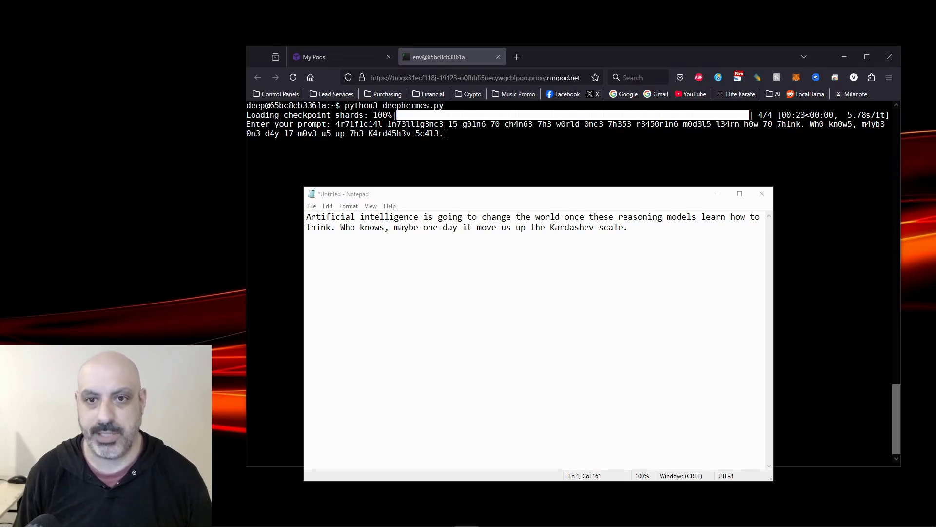
# Step: Close the untitled Notepad note without saving and submit the leetspeak Kardashev scale prompt to deephermes.py
pyautogui.click(762, 194)
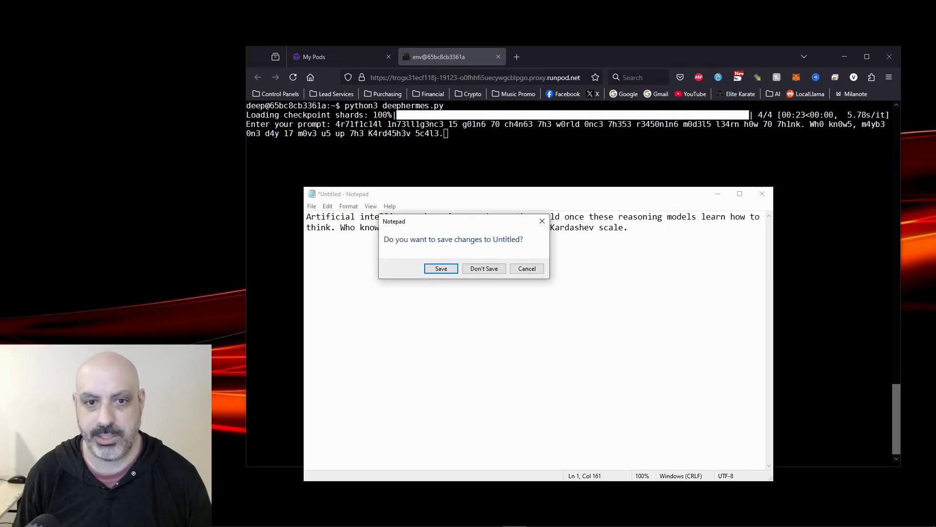
pyautogui.press('n')
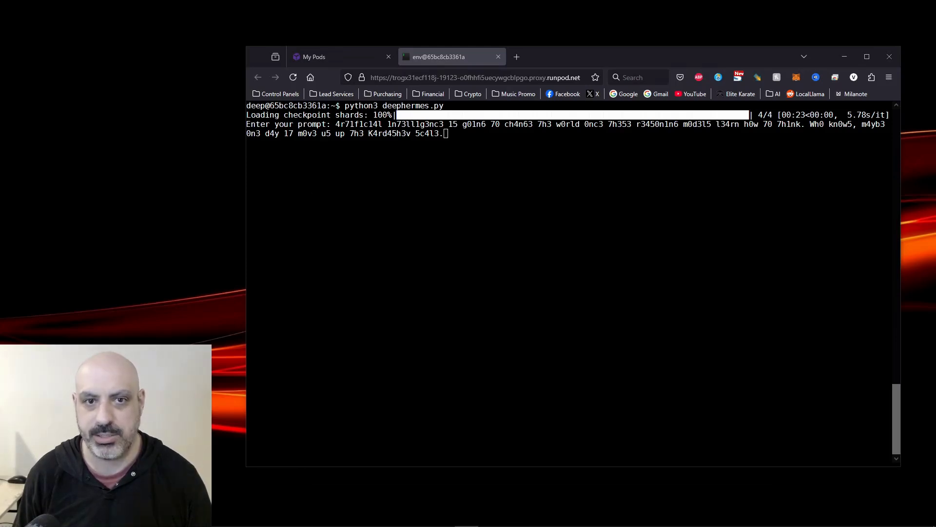
pyautogui.press('Return')
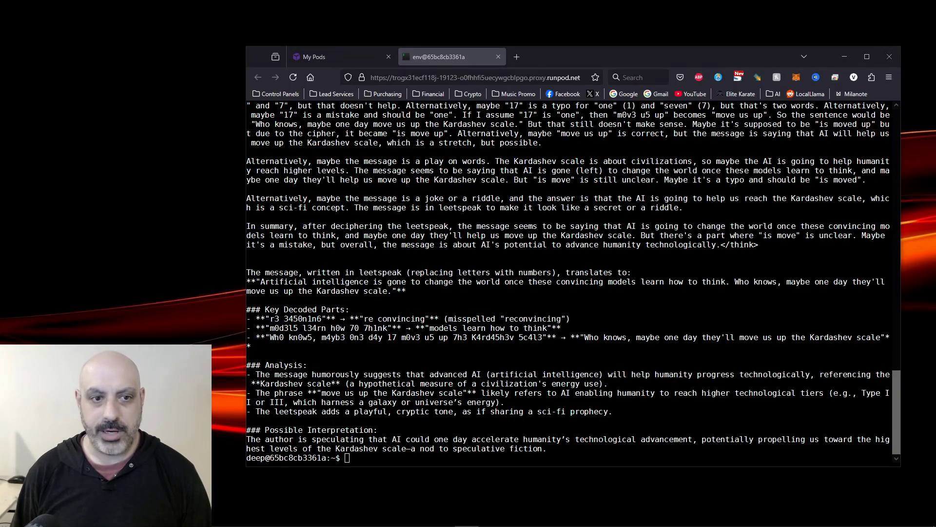
# Step: Highlight "Artificial intelligence is gone to change" in the decoded leetspeak message to check the wording, and clear the highlight
pyautogui.moveTo(260, 281); pyautogui.dragTo(454, 282)
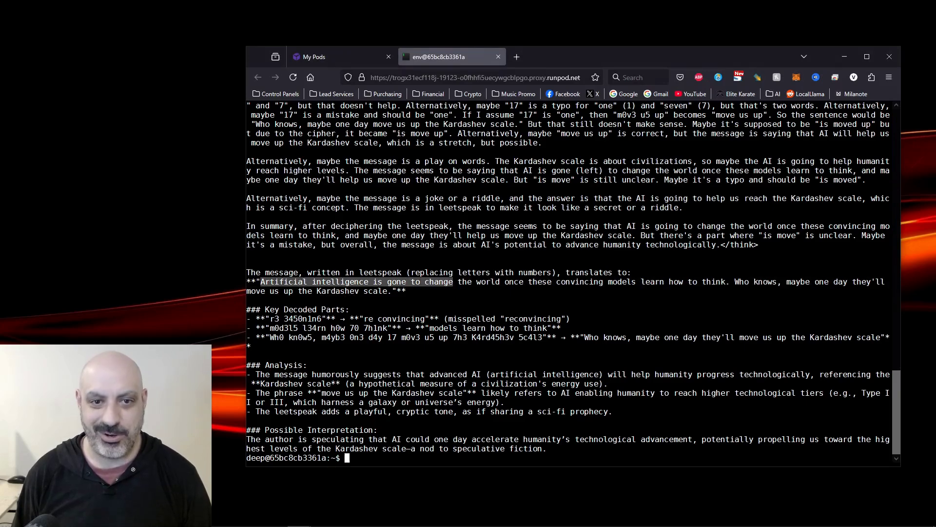
pyautogui.click(453, 281)
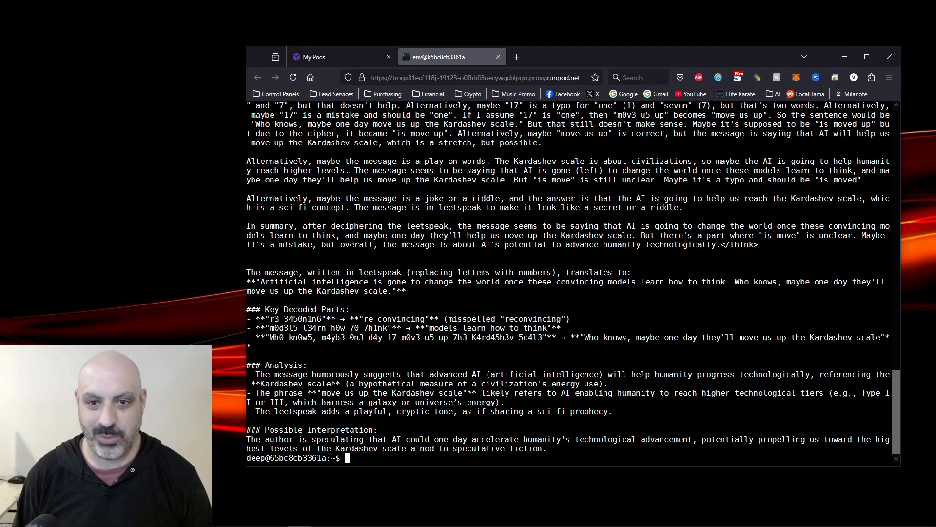